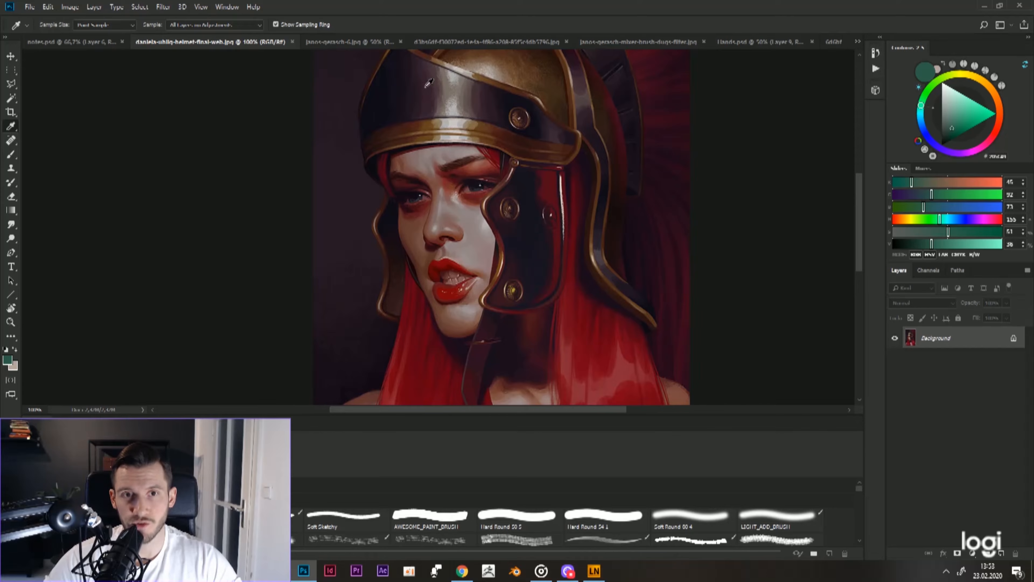
# Step: Sample dark purple tones from the helmet's visor band and blend its shadow side with the Hard Round brush at pen-pressure opacity
pyautogui.scroll(1, 431, 83)
pyautogui.moveTo(432, 84); pyautogui.dragTo(435, 140)
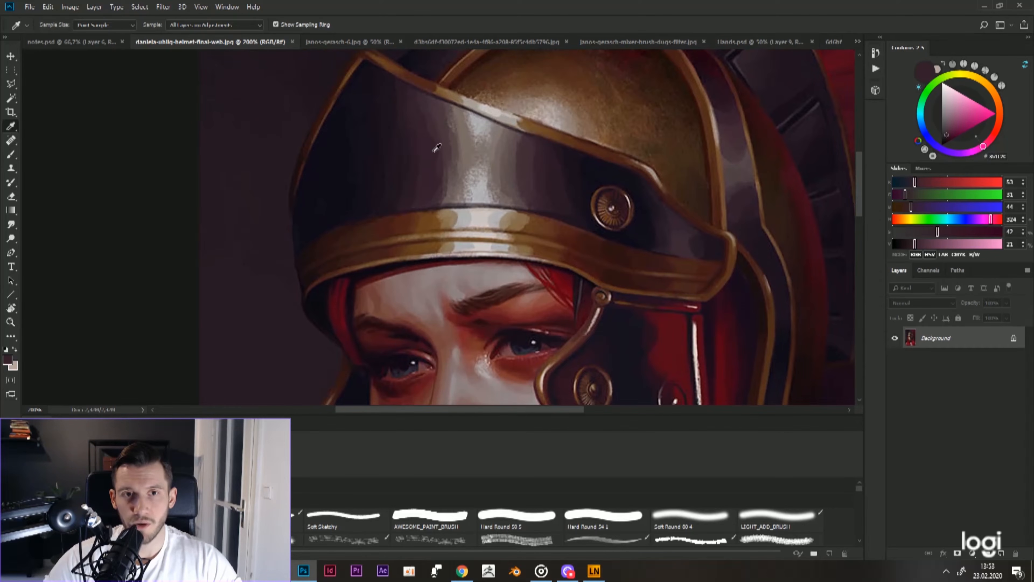
pyautogui.press('[')
pyautogui.press('[')
pyautogui.press('[')
pyautogui.press('[')
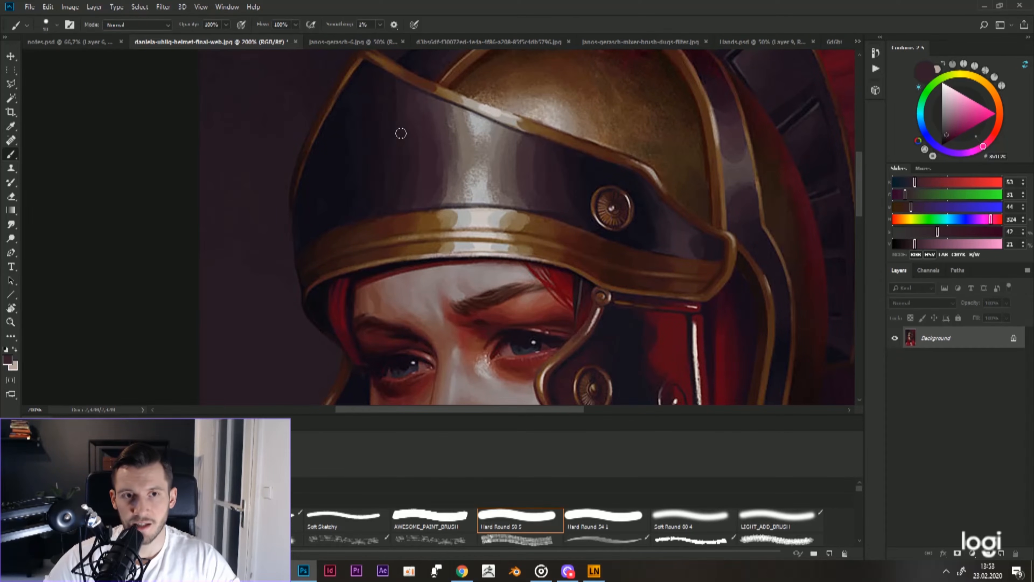
pyautogui.keyDown('alt'); pyautogui.click(345, 139); pyautogui.keyUp('alt')
pyautogui.press(']')
pyautogui.press(']')
pyautogui.keyDown('alt'); pyautogui.click(362, 145); pyautogui.keyUp('alt')
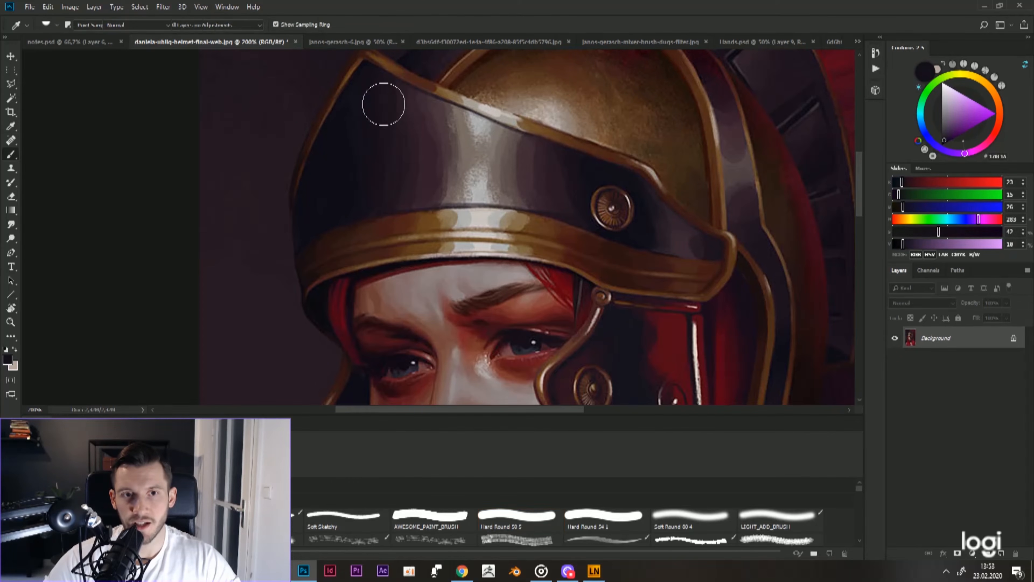
# Step: Smooth the visor band's transition between shadow and central highlight by brushing in plum tones sampled from the band
pyautogui.keyDown('alt'); pyautogui.click(420, 170); pyautogui.keyUp('alt')
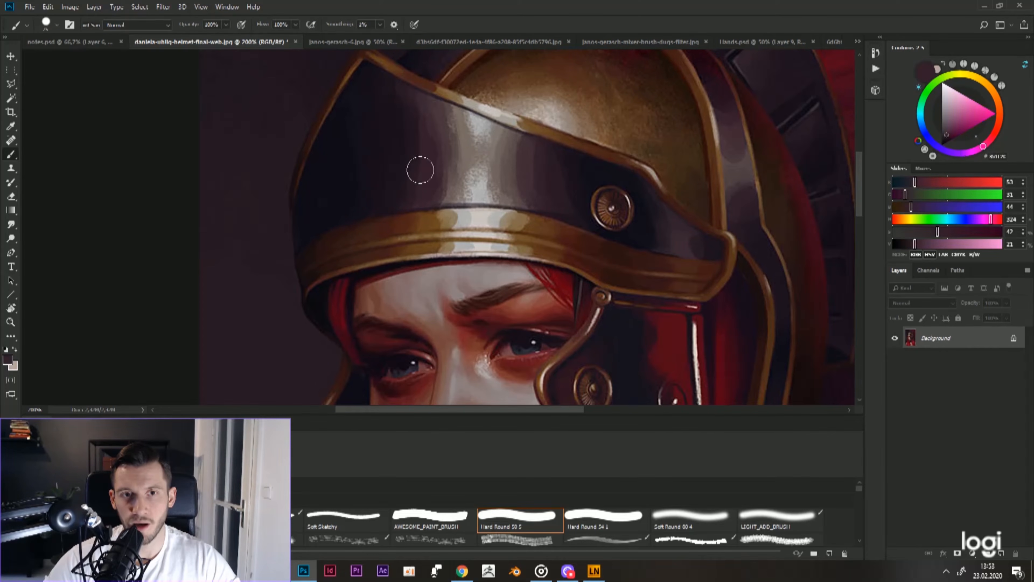
pyautogui.moveTo(403, 97); pyautogui.dragTo(412, 199)
pyautogui.keyDown('alt'); pyautogui.click(441, 132); pyautogui.keyUp('alt')
pyautogui.keyDown('alt'); pyautogui.click(443, 179); pyautogui.keyUp('alt')
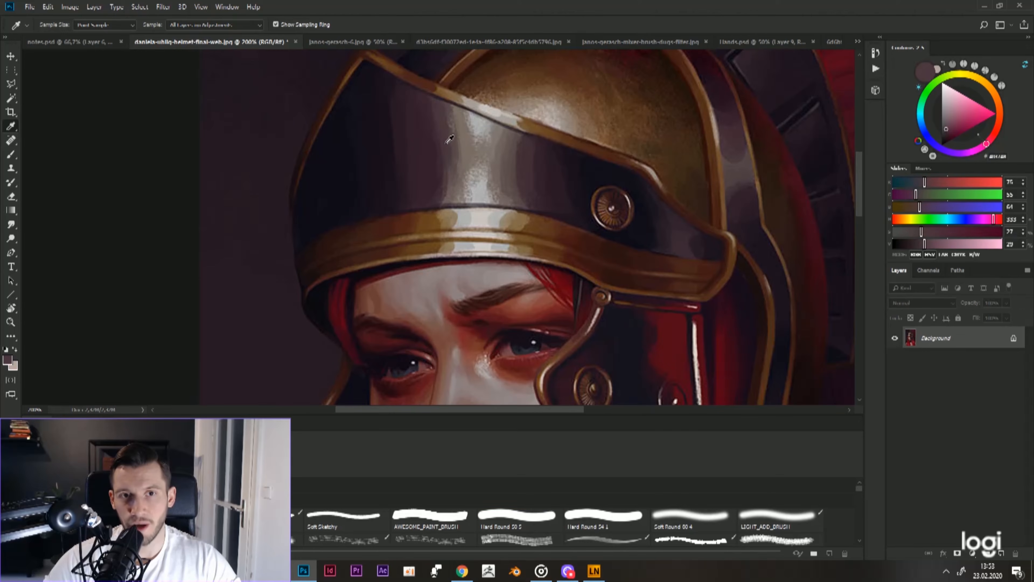
pyautogui.press('[')
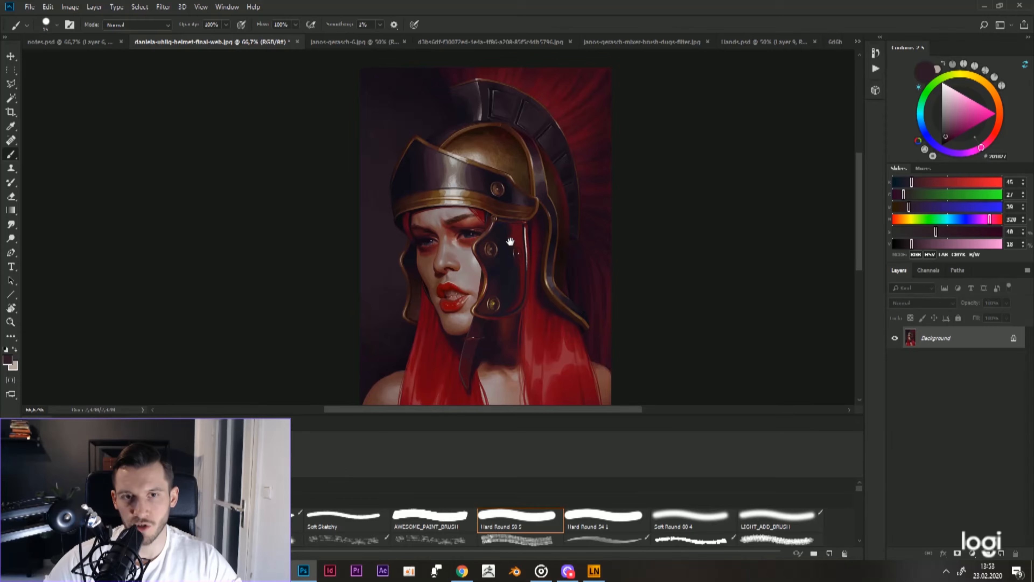
pyautogui.moveTo(510, 241); pyautogui.dragTo(514, 199)
pyautogui.moveTo(530, 255)
pyautogui.mouseDown()
pyautogui.moveTo(535, 199)
pyautogui.moveTo(542, 239)
pyautogui.mouseUp()
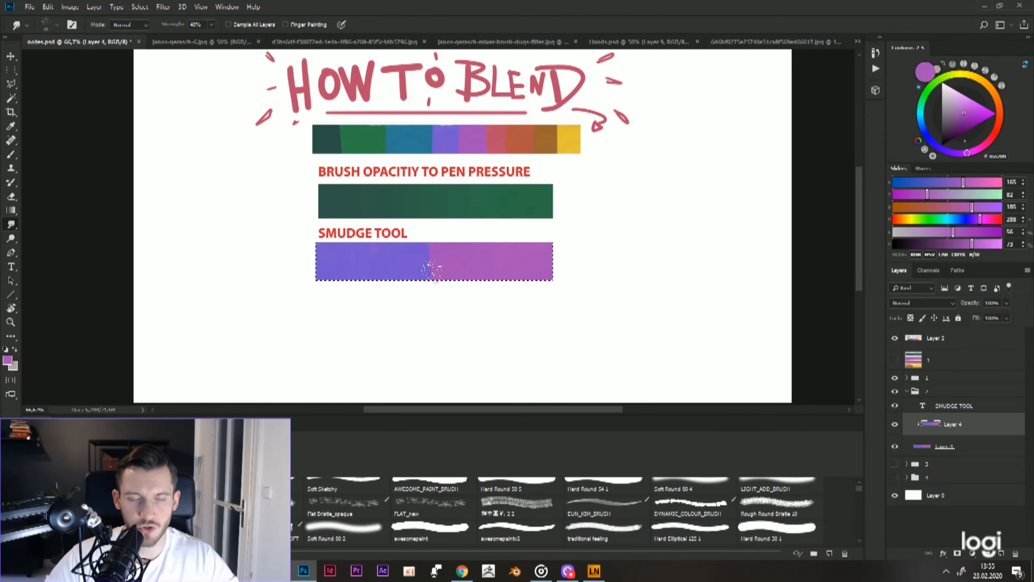
# Step: Switch to the woman's portrait and brush light skin tones sampled from the cheek onto the area beneath the eye
pyautogui.press('[')
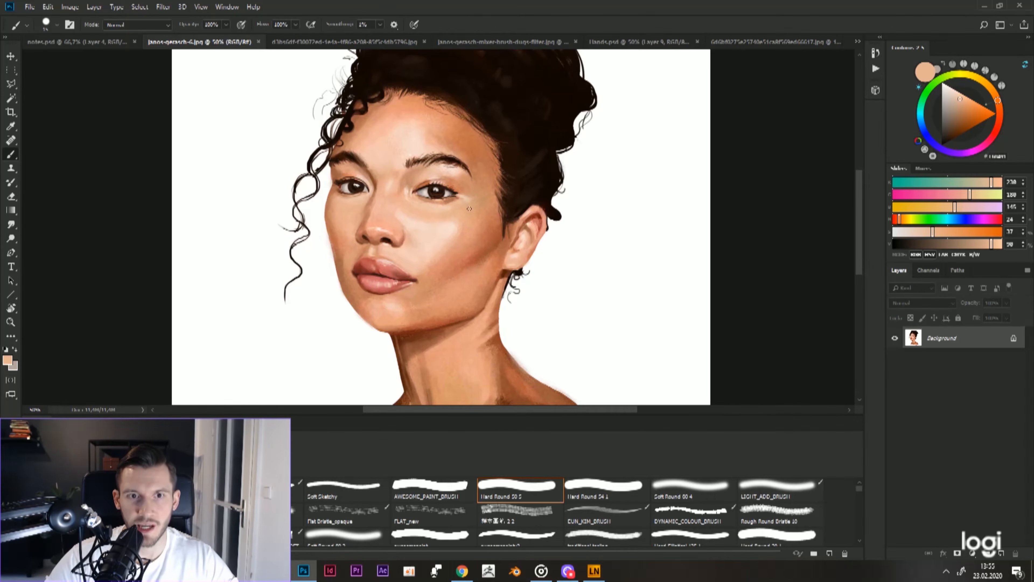
pyautogui.press('r')
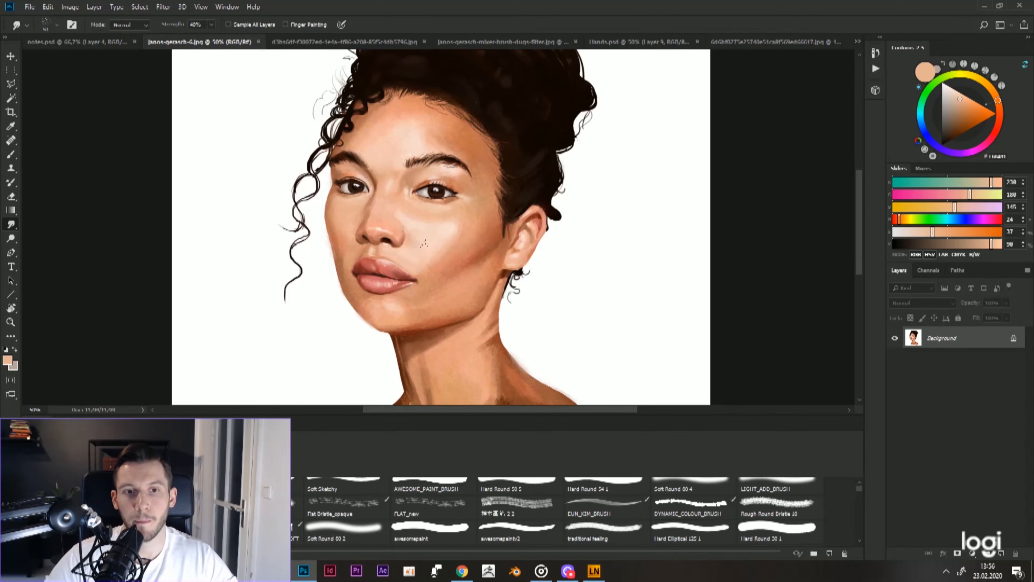
pyautogui.press('b')
pyautogui.keyDown('alt'); pyautogui.click(432, 208); pyautogui.keyUp('alt')
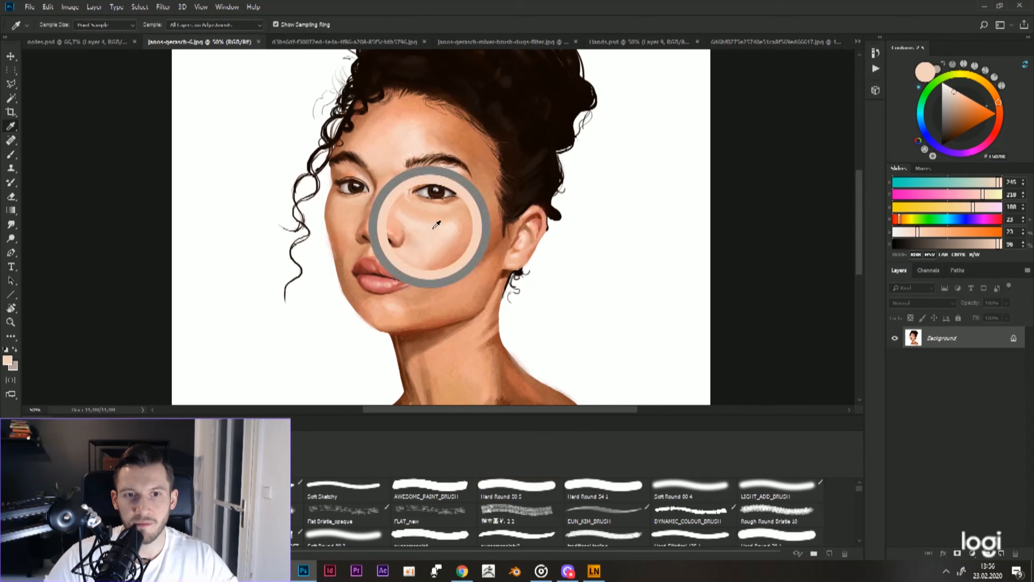
pyautogui.moveTo(404, 215); pyautogui.dragTo(414, 220)
pyautogui.keyDown('alt'); pyautogui.click(413, 220); pyautogui.keyUp('alt')
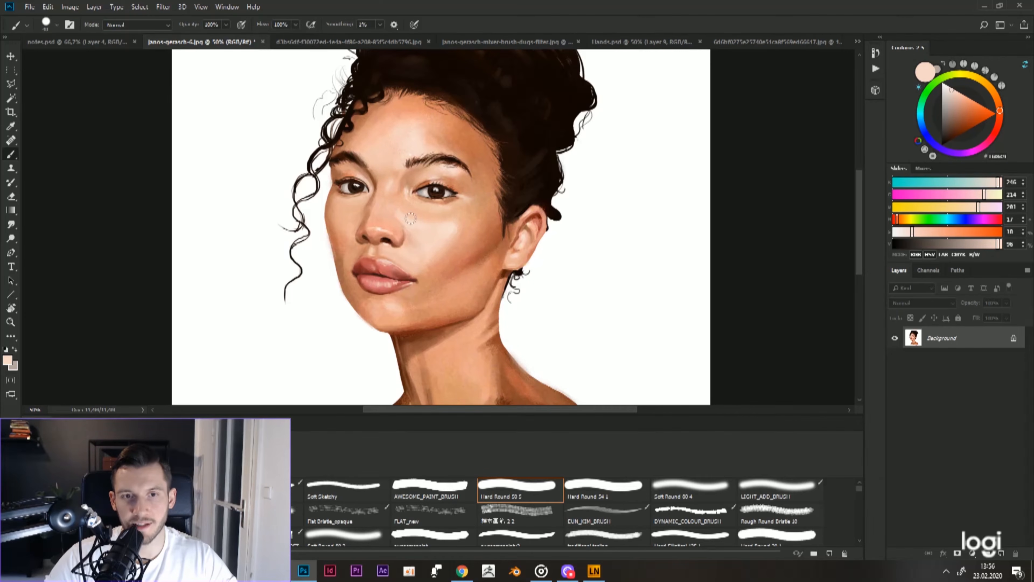
pyautogui.scroll(1, 423, 218)
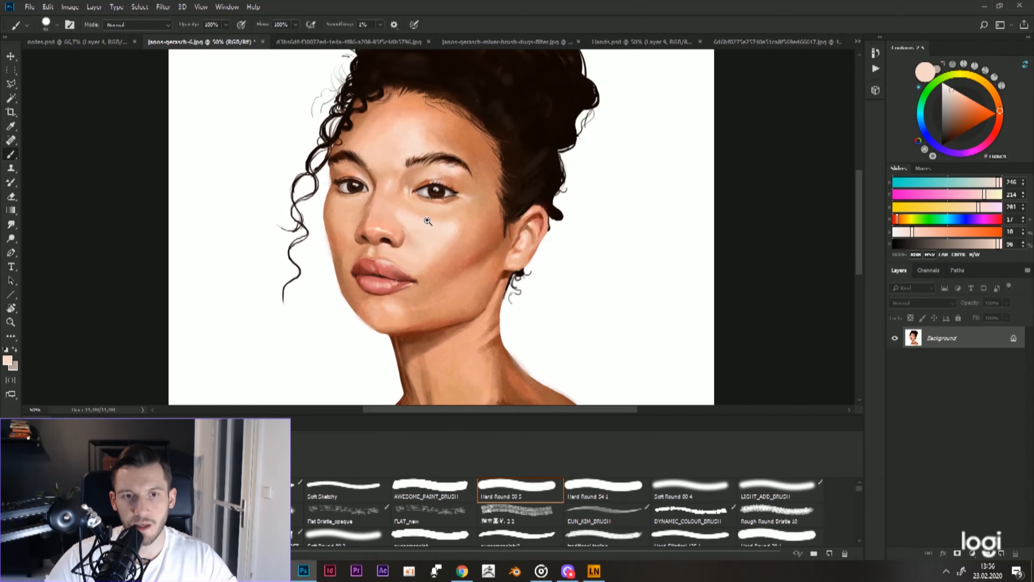
# Step: Soften the portrait's cheek highlight by alternating the Smudge tool with brushwork in a skin tone sampled from the cheek
pyautogui.press('r')
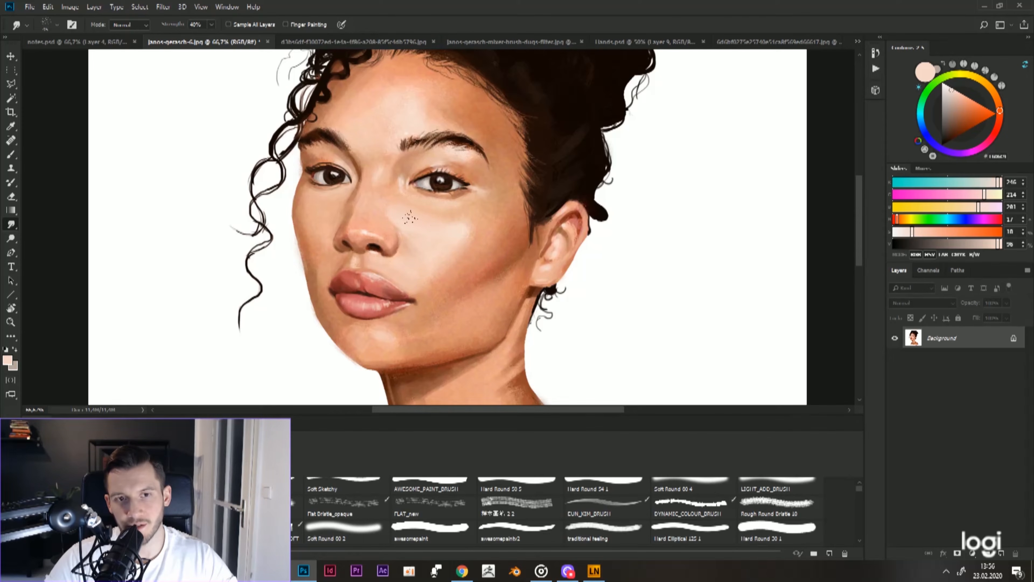
pyautogui.press('b')
pyautogui.keyDown('alt'); pyautogui.click(477, 232); pyautogui.keyUp('alt')
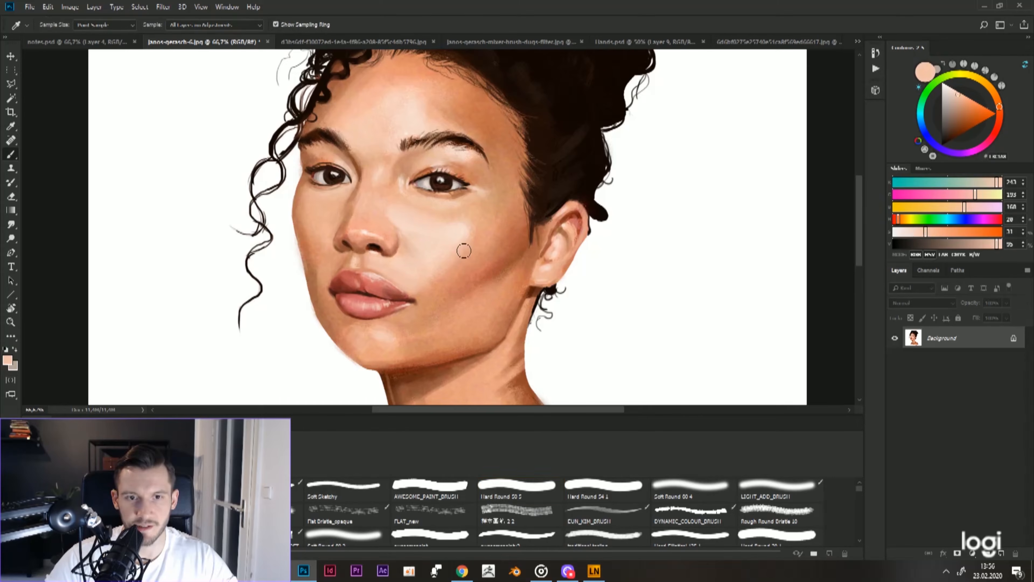
pyautogui.press('r')
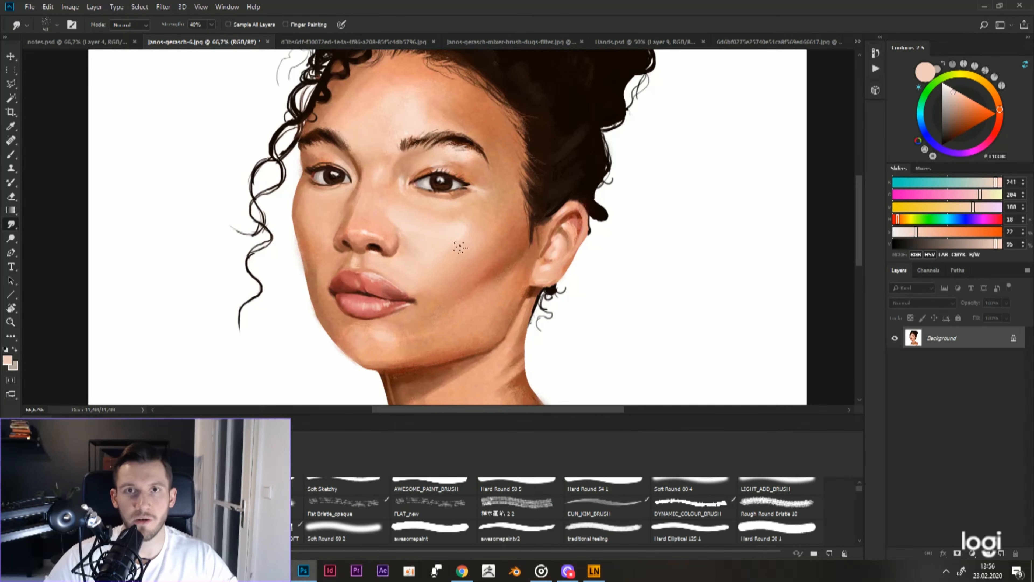
# Step: Blend the portrait's forehead with sampled peach skin tones and a larger brush, smoothing it with the Smudge tool
pyautogui.scroll(1, 468, 195)
pyautogui.press('b')
pyautogui.keyDown('alt'); pyautogui.click(402, 114); pyautogui.keyUp('alt')
pyautogui.press(']')
pyautogui.press(']')
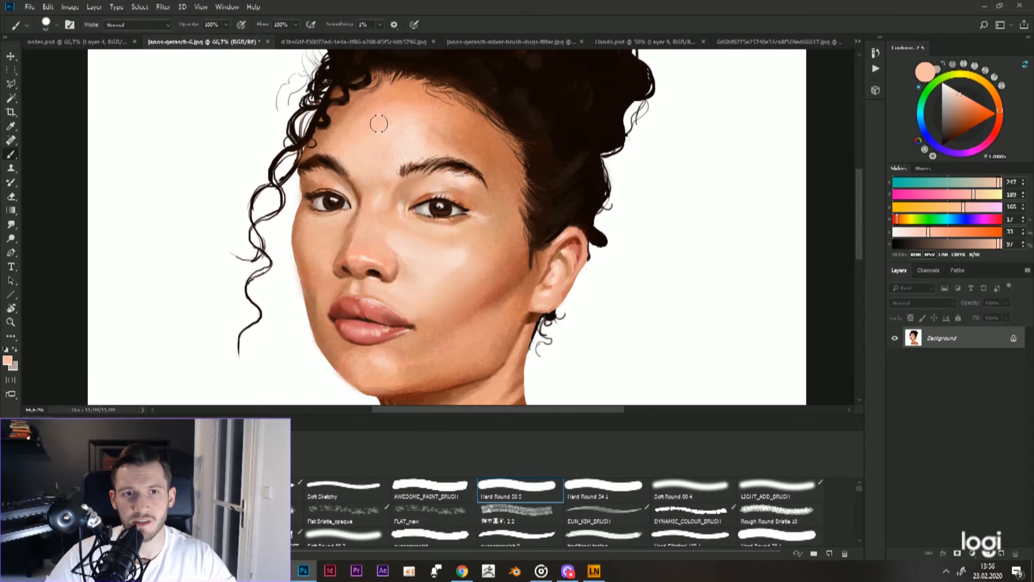
pyautogui.keyDown('alt'); pyautogui.click(382, 117); pyautogui.keyUp('alt')
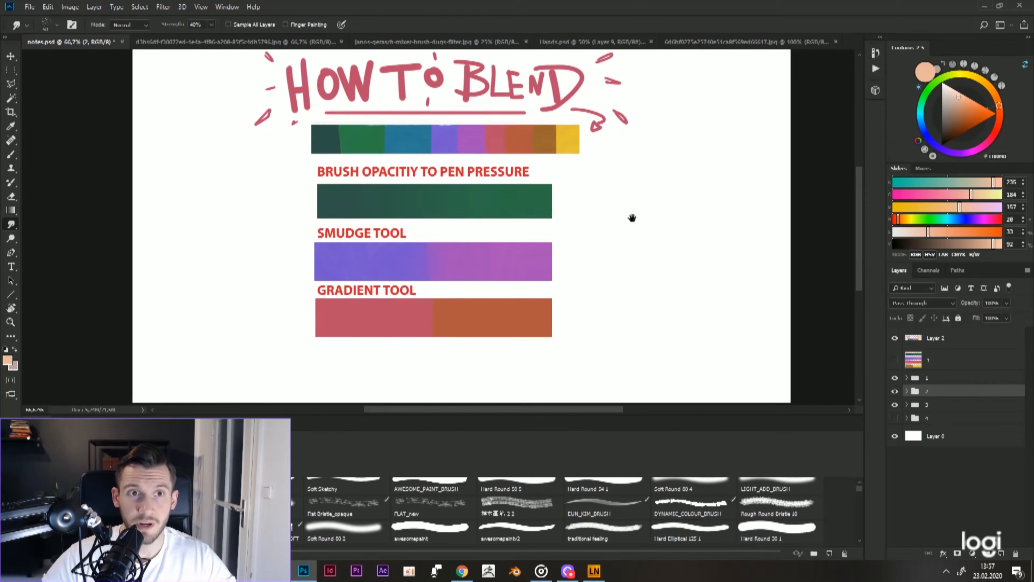
pyautogui.moveTo(633, 218); pyautogui.dragTo(631, 216)
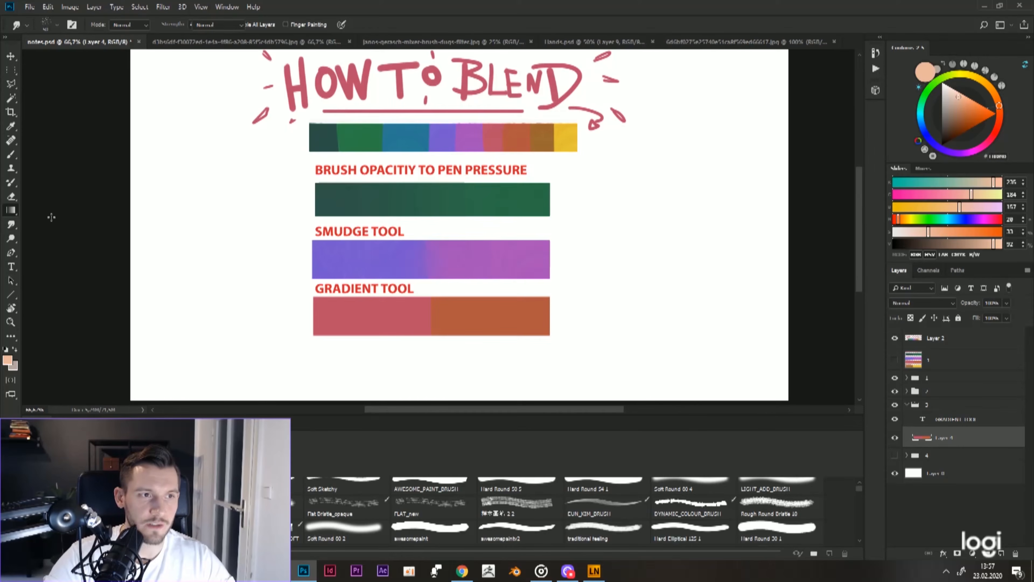
# Step: In notes.psd, select the Gradient Tool strip's pixels, sample its rose colour and apply a linear foreground-to-transparent gradient across it
pyautogui.click(14, 211)
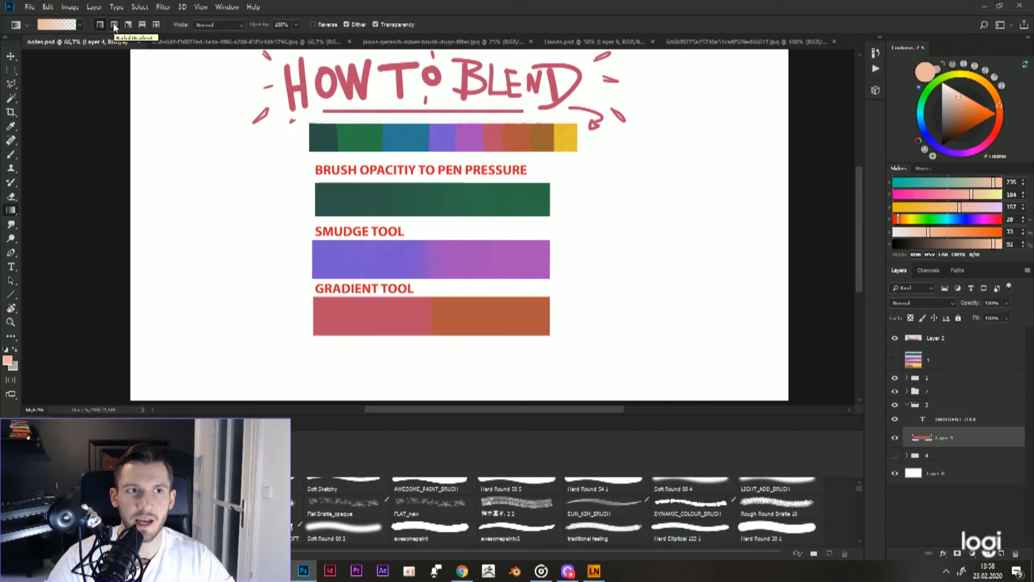
pyautogui.press('v')
pyautogui.keyDown('ctrl'); pyautogui.click(921, 440); pyautogui.keyUp('ctrl')
pyautogui.press('i')
pyautogui.click(383, 311)
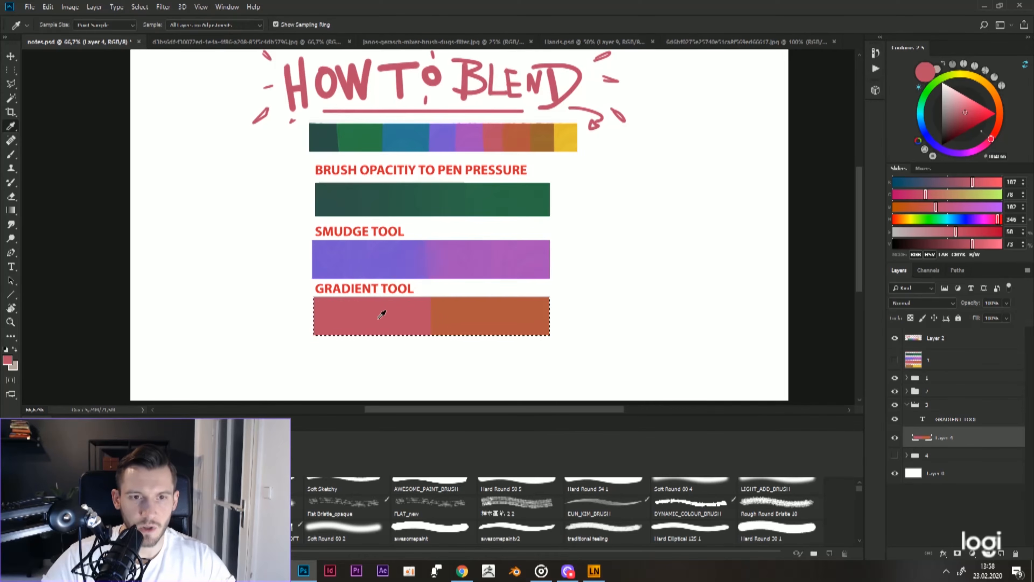
pyautogui.press('g')
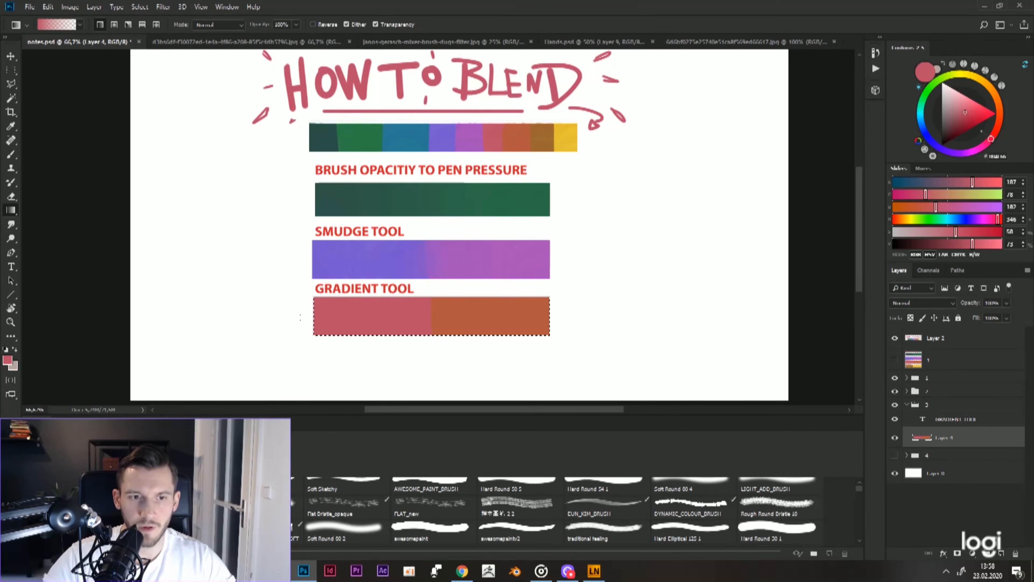
pyautogui.moveTo(376, 316); pyautogui.dragTo(521, 310)
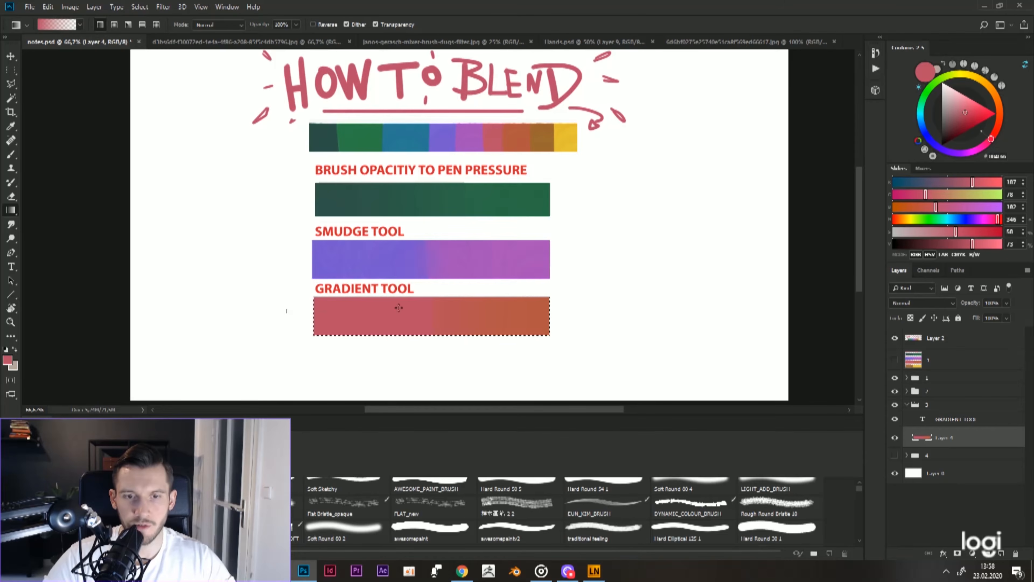
# Step: Refine the Gradient Tool strip with further gradients in the orange and rose sampled from its ends, and clear the selection
pyautogui.keyDown('alt'); pyautogui.click(527, 313); pyautogui.keyUp('alt')
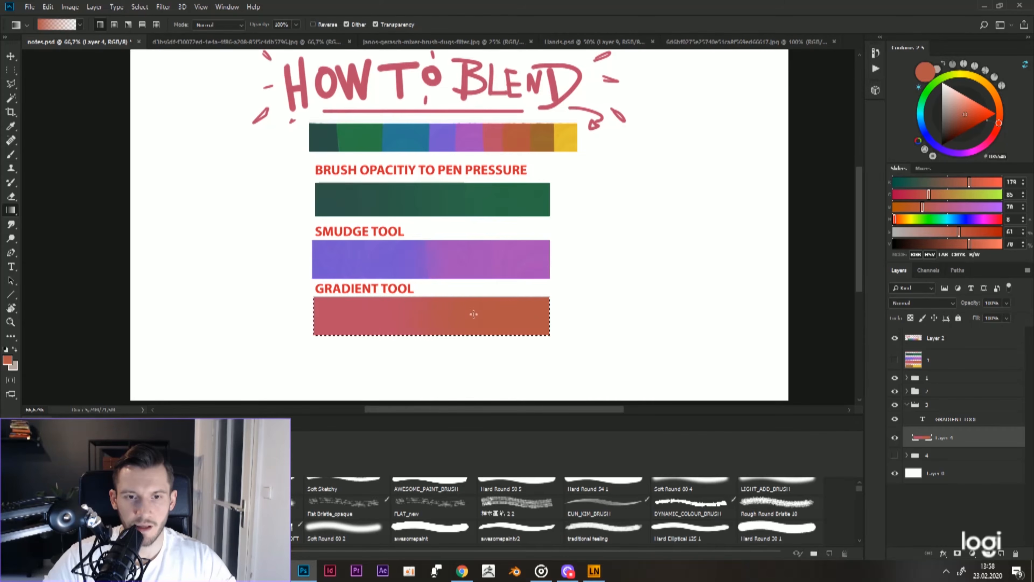
pyautogui.keyDown('alt'); pyautogui.click(331, 315); pyautogui.keyUp('alt')
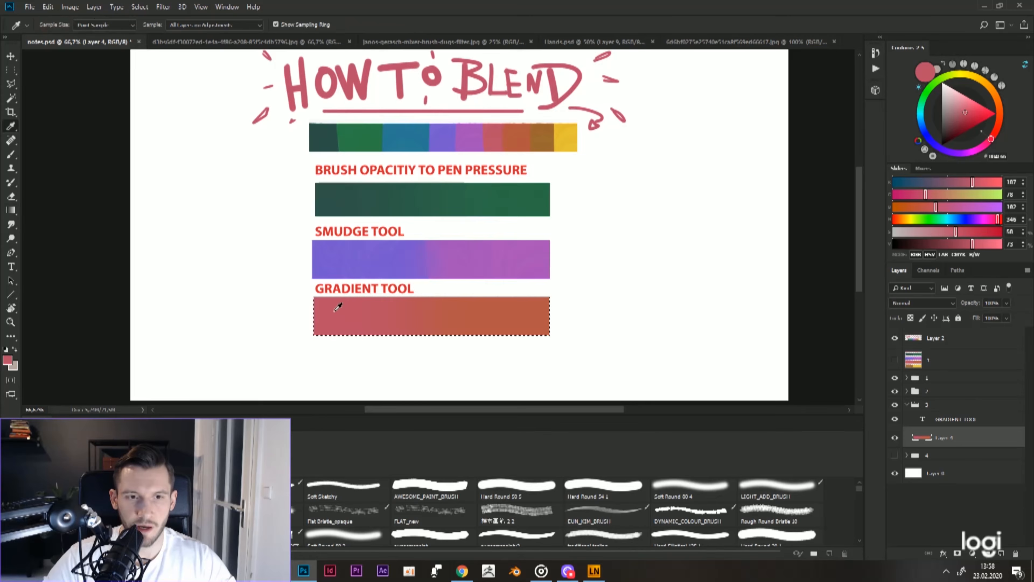
pyautogui.keyDown('alt'); pyautogui.click(544, 311); pyautogui.keyUp('alt')
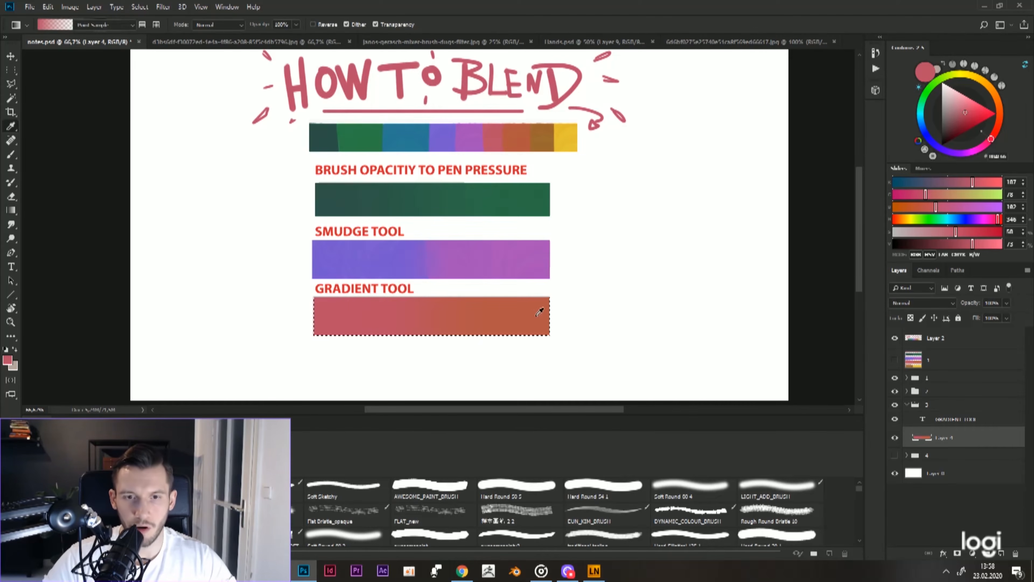
pyautogui.moveTo(443, 322); pyautogui.dragTo(430, 322)
pyautogui.keyDown('alt'); pyautogui.click(335, 310); pyautogui.keyUp('alt')
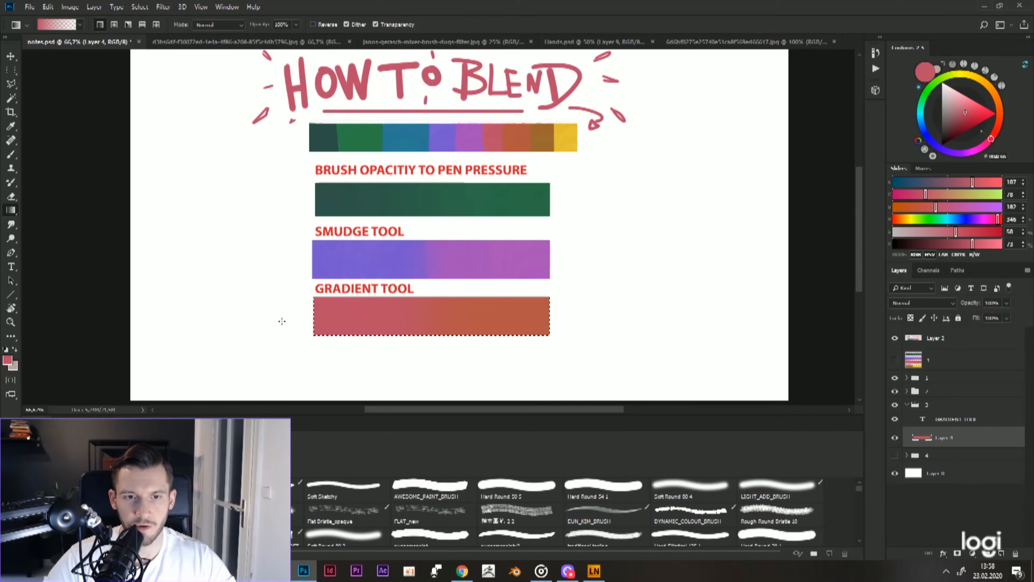
pyautogui.press('i')
pyautogui.hotkey('ctrl', 'd')
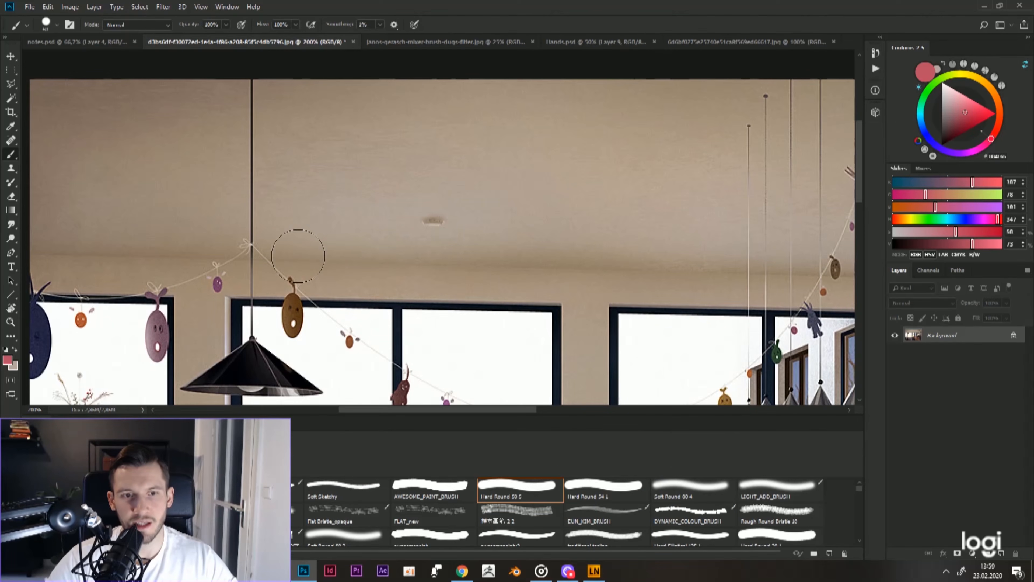
# Step: Examine the soft shading on the ceiling and walls of the interior illustration, close up and as a whole
pyautogui.press('[')
pyautogui.press('[')
pyautogui.press('[')
pyautogui.press('[')
pyautogui.press('[')
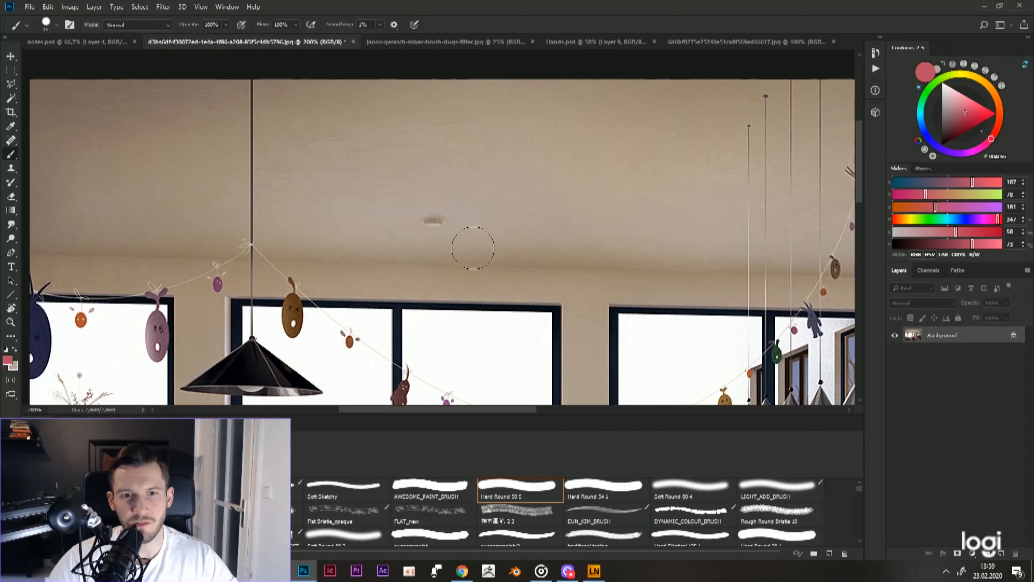
pyautogui.moveTo(532, 260); pyautogui.dragTo(504, 246)
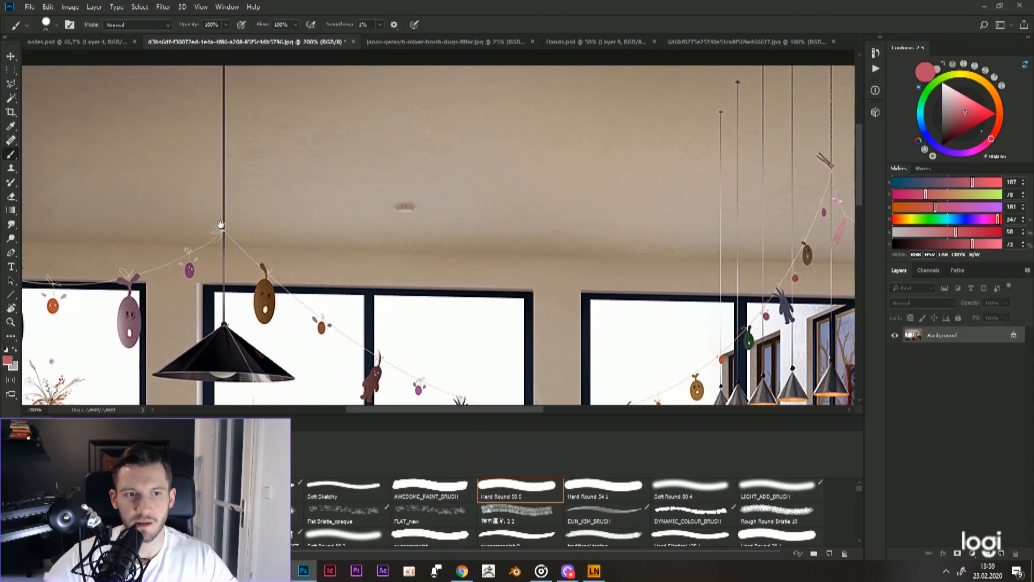
pyautogui.moveTo(183, 220); pyautogui.dragTo(279, 215)
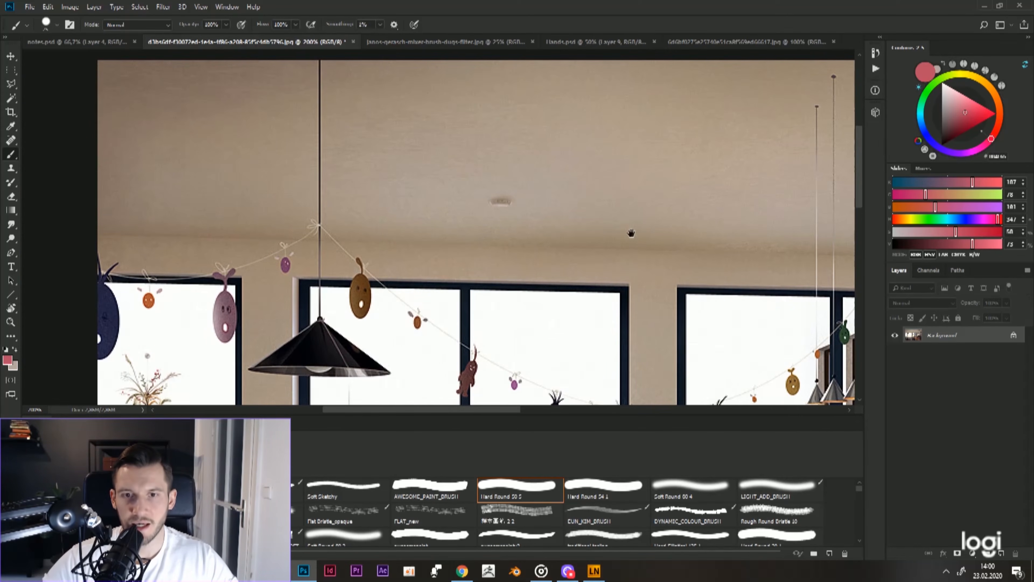
pyautogui.moveTo(666, 221); pyautogui.dragTo(626, 240)
pyautogui.hotkey('ctrl', '-')
pyautogui.hotkey('ctrl', '-')
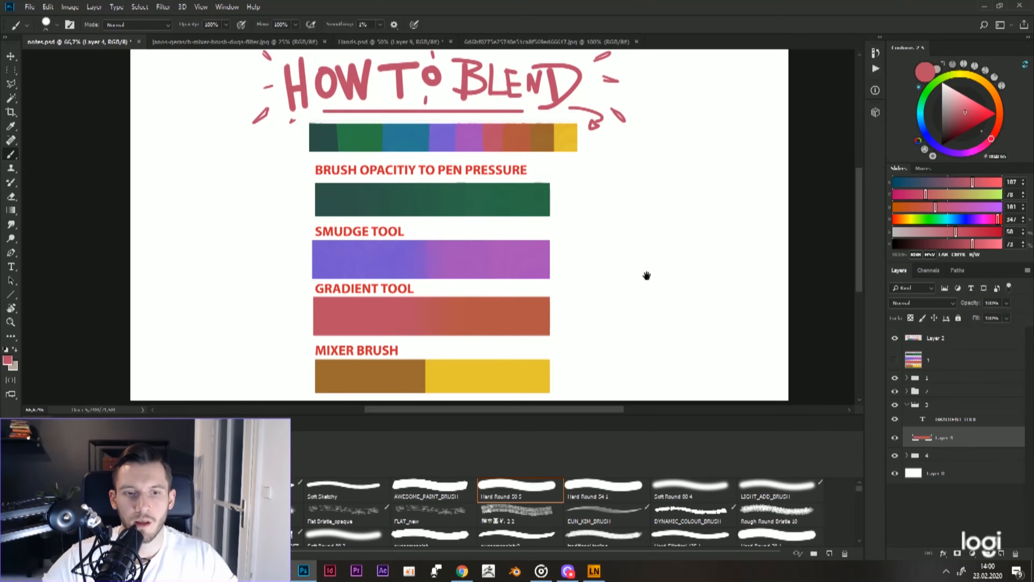
pyautogui.scroll(-1, 651, 268)
pyautogui.scroll(1, 656, 261)
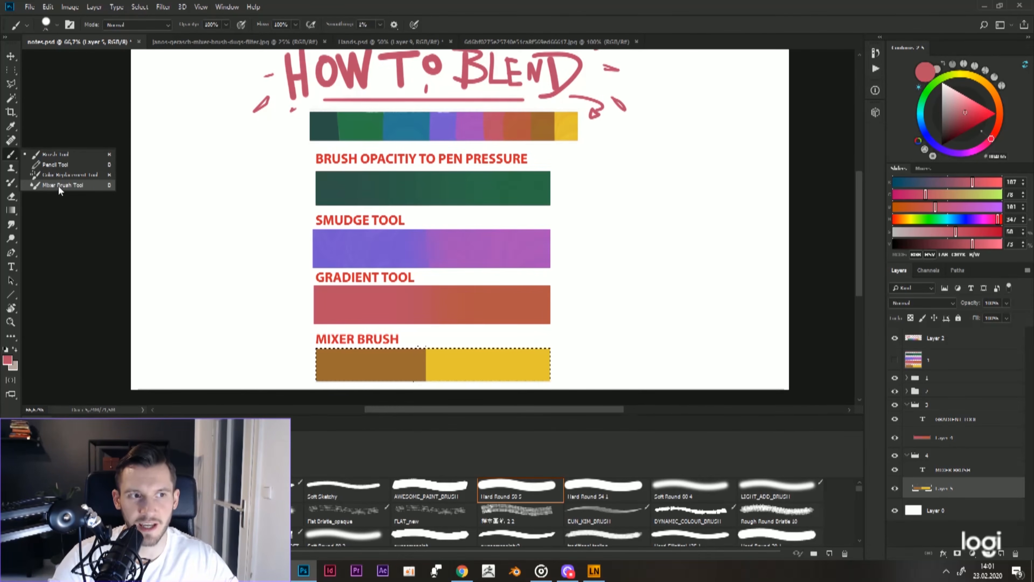
# Step: Blend the brown and yellow halves of the mixer brush strip using the Mixer Brush Tool with an enlarged Rough Round Bristle brush
pyautogui.click(59, 185)
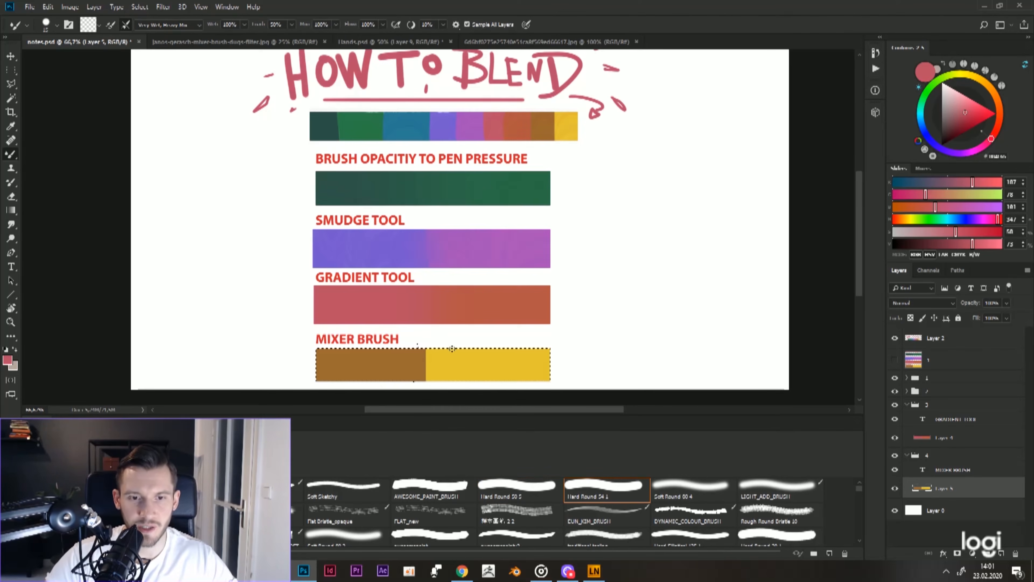
pyautogui.press(']')
pyautogui.press(']')
pyautogui.press(']')
pyautogui.press(']')
pyautogui.press(']')
pyautogui.press(']')
pyautogui.press(']')
pyautogui.press(']')
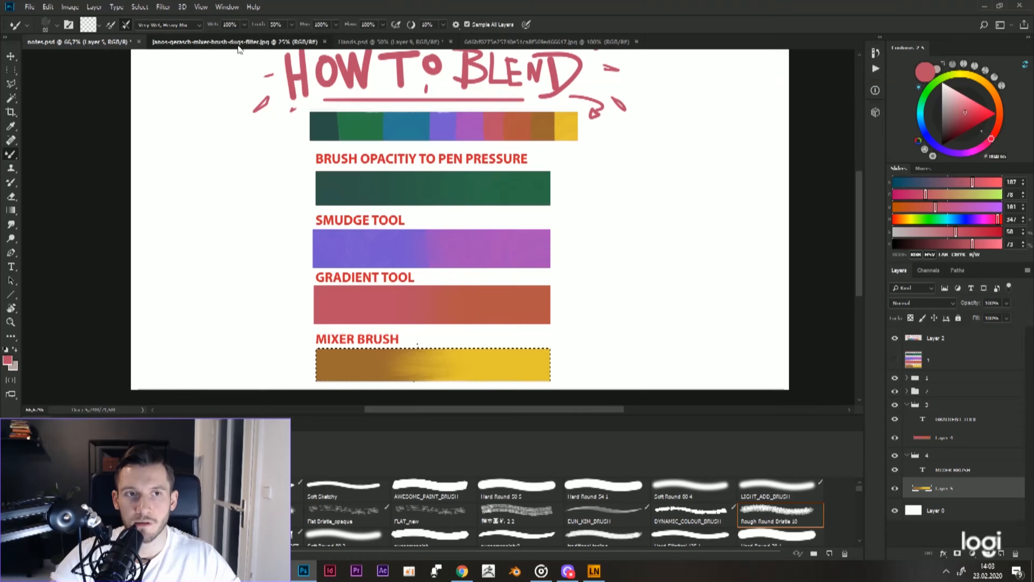
# Step: Switch to the mixer brush example painting of the white geese beside the pond
pyautogui.click(238, 44)
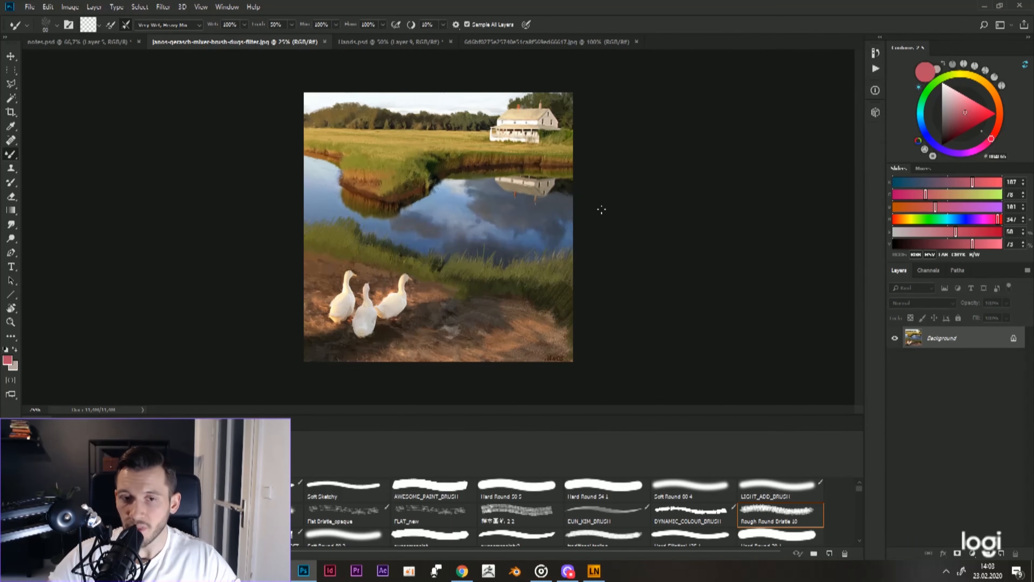
# Step: Set the Mixer Brush to the Dry, Heavy Load preset with the FLAT_new brush for the geese painting
pyautogui.hotkey('ctrl', '+')
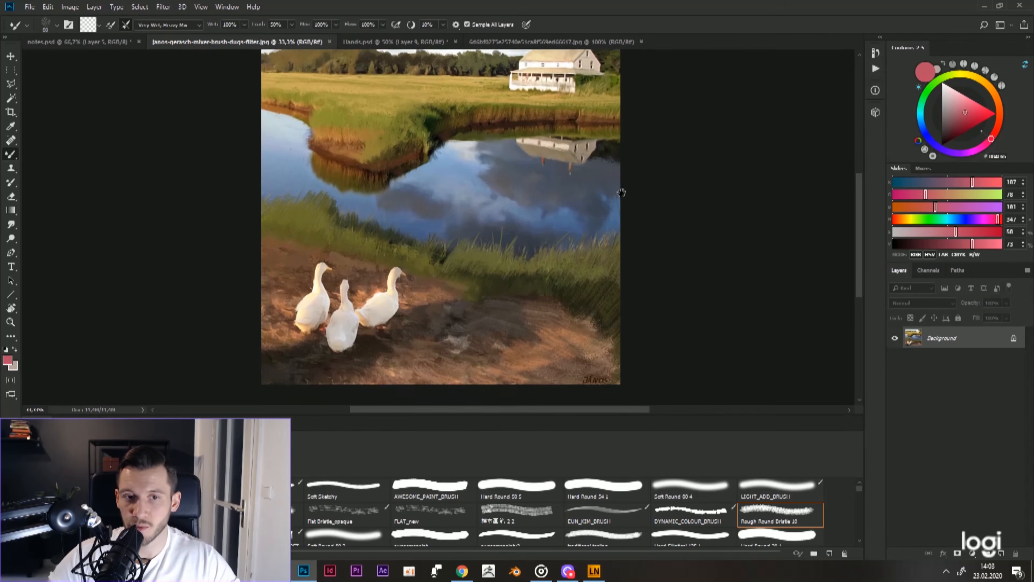
pyautogui.press('i')
pyautogui.scroll(1, 620, 199)
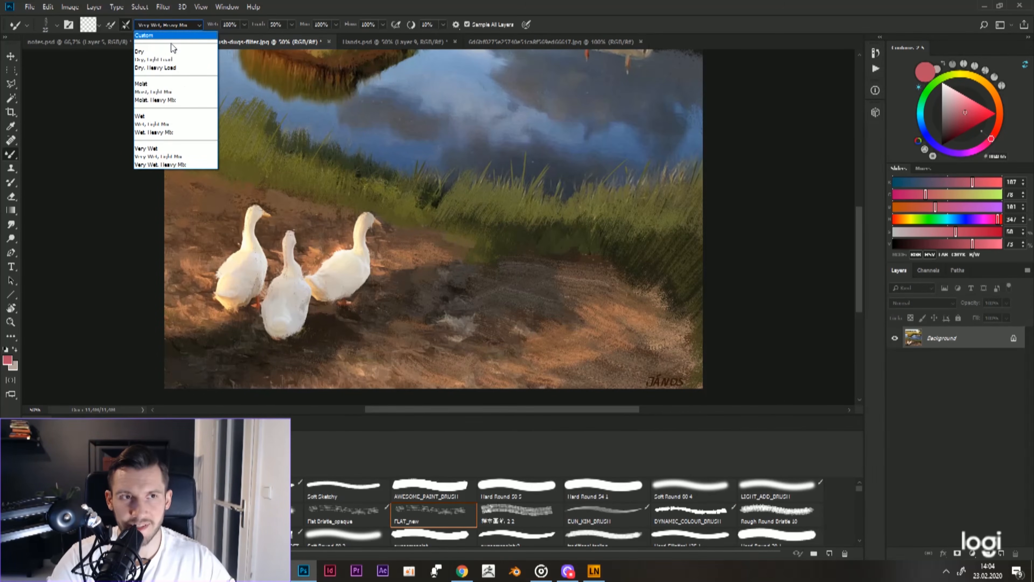
pyautogui.click(159, 67)
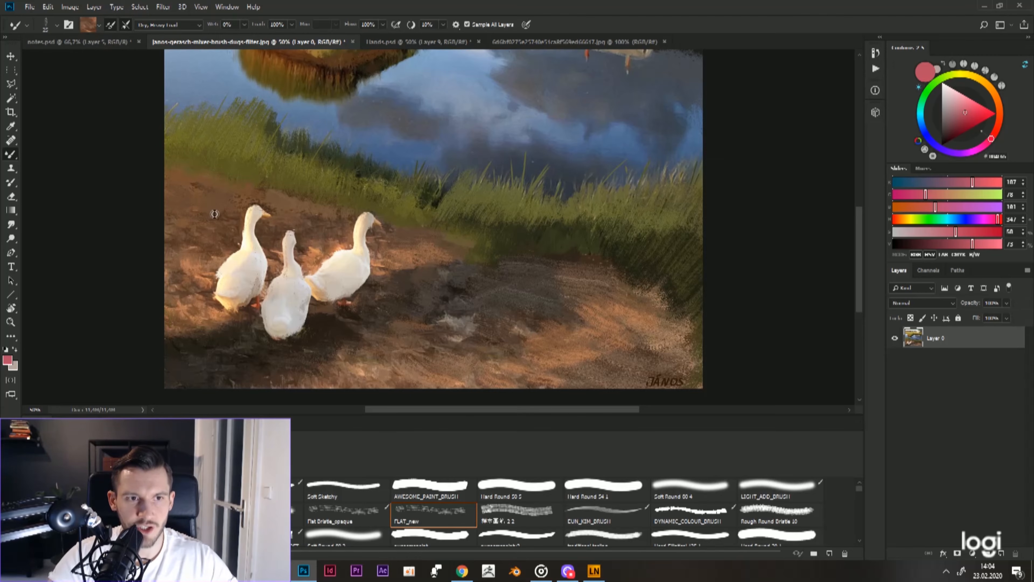
# Step: Blend the brown ground around the geese and the edge of the grass using Mixer Brush dabs in colours sampled nearby
pyautogui.keyDown('alt'); pyautogui.click(267, 168); pyautogui.keyUp('alt')
pyautogui.keyDown('alt'); pyautogui.click(204, 283); pyautogui.keyUp('alt')
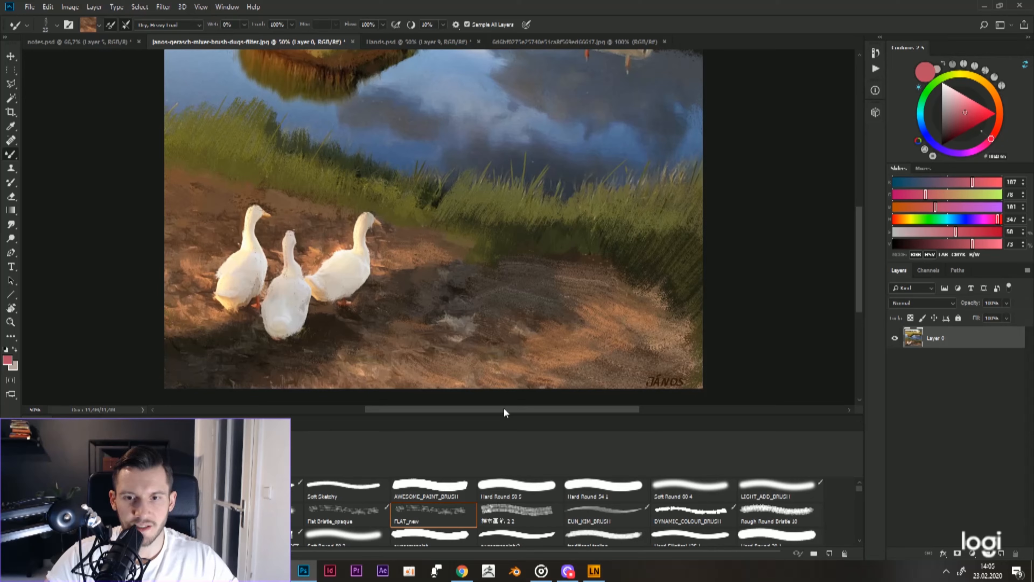
pyautogui.keyDown('alt'); pyautogui.click(192, 294); pyautogui.keyUp('alt')
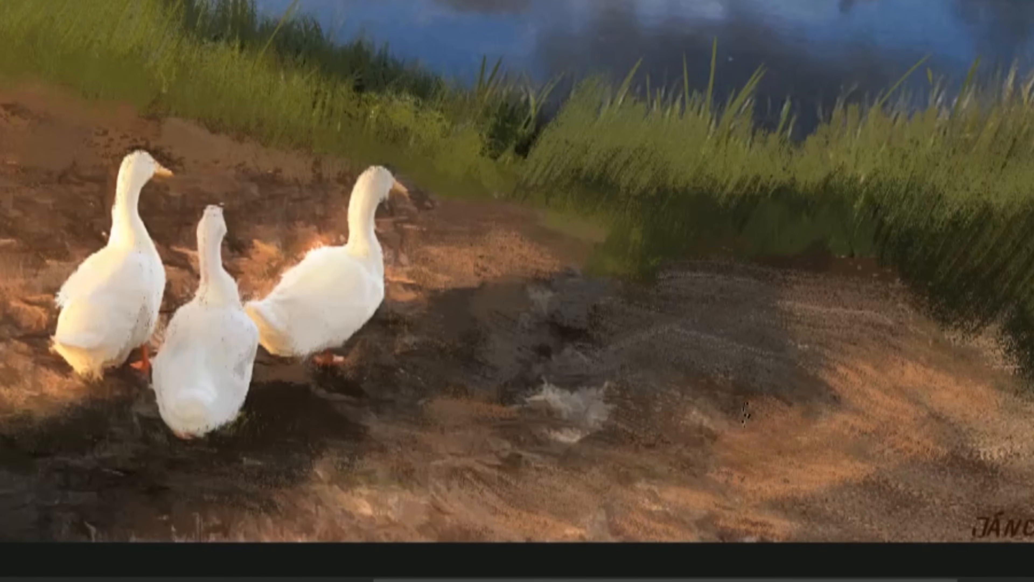
pyautogui.keyDown('alt'); pyautogui.click(792, 439); pyautogui.keyUp('alt')
pyautogui.keyDown('alt'); pyautogui.click(786, 379); pyautogui.keyUp('alt')
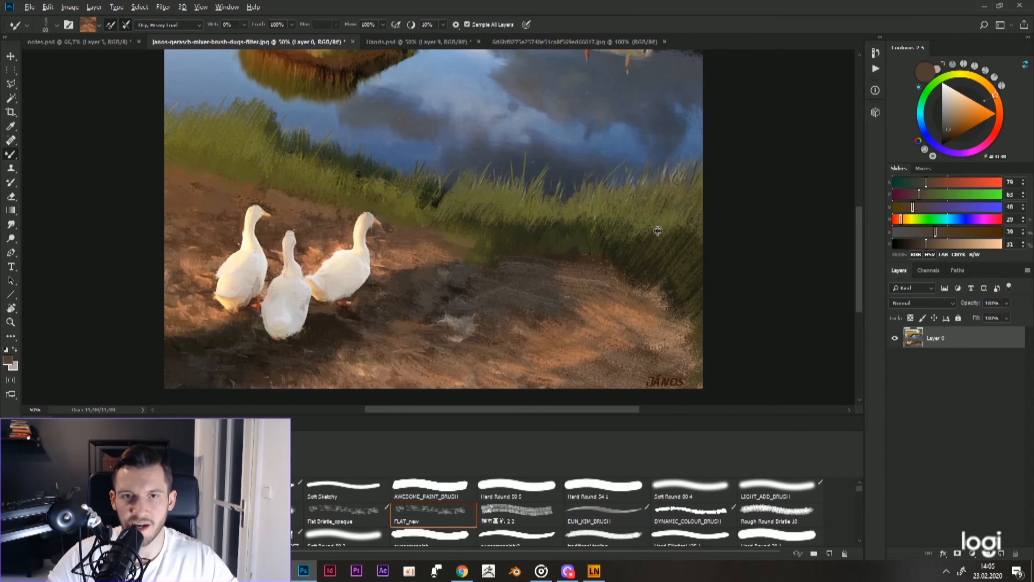
pyautogui.keyDown('alt'); pyautogui.click(662, 227); pyautogui.keyUp('alt')
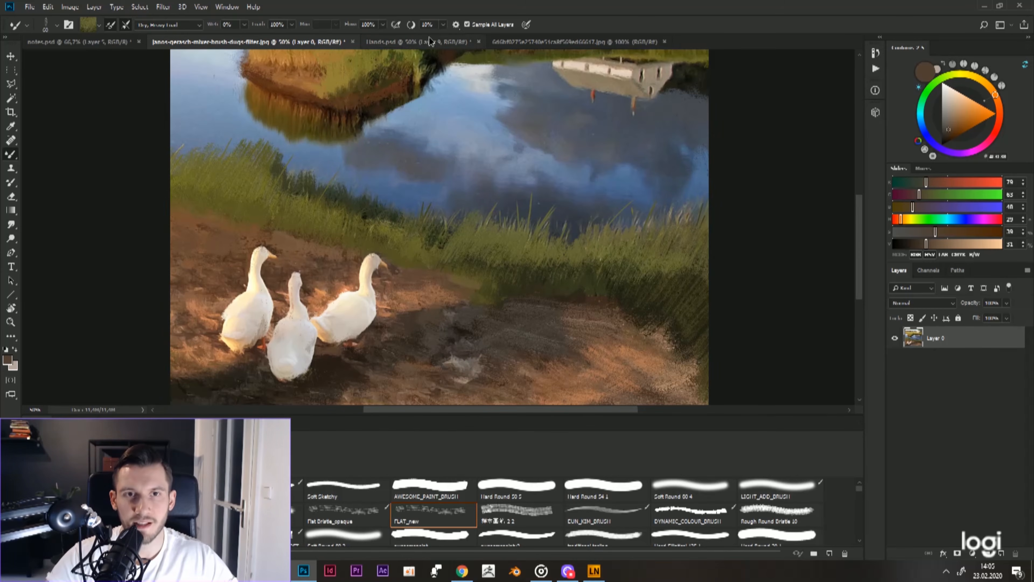
# Step: Switch to the Hands.psd painting and examine the skin shading on the hands close up
pyautogui.click(429, 41)
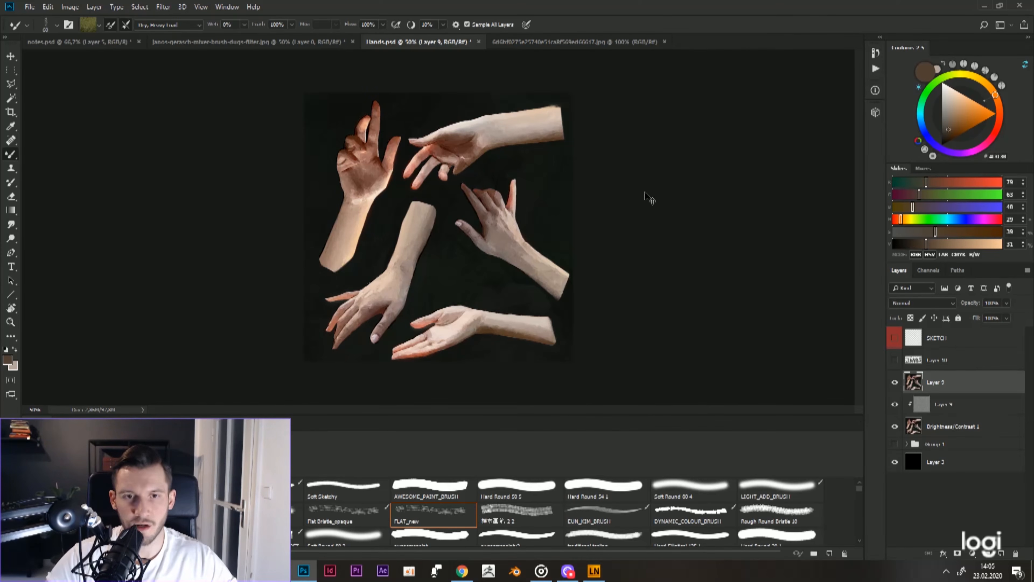
pyautogui.keyDown('ctrl'); pyautogui.click(611, 179); pyautogui.keyUp('ctrl')
pyautogui.moveTo(611, 179); pyautogui.dragTo(622, 193)
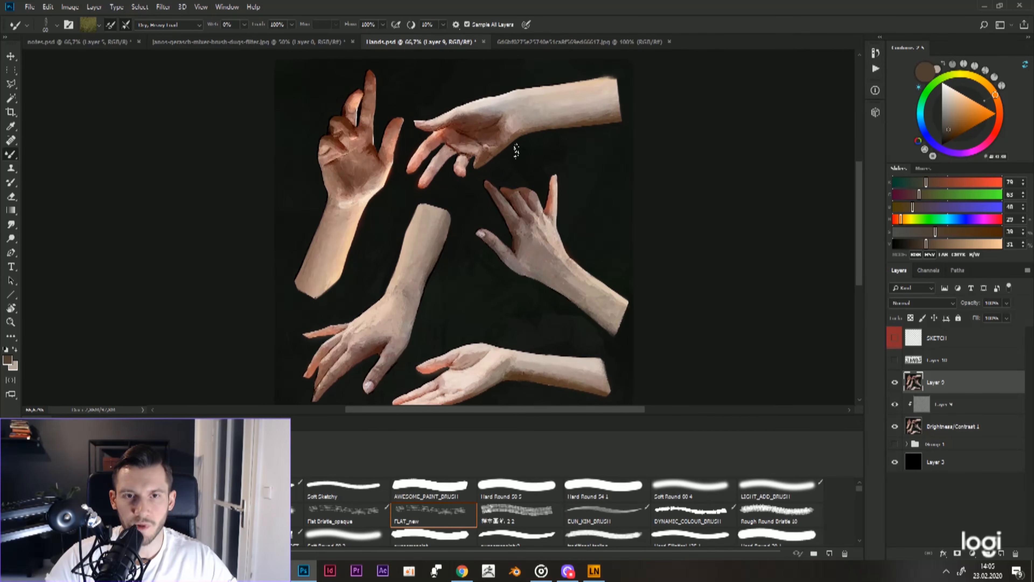
pyautogui.moveTo(519, 134)
pyautogui.mouseDown()
pyautogui.moveTo(524, 160)
pyautogui.moveTo(533, 131)
pyautogui.mouseUp()
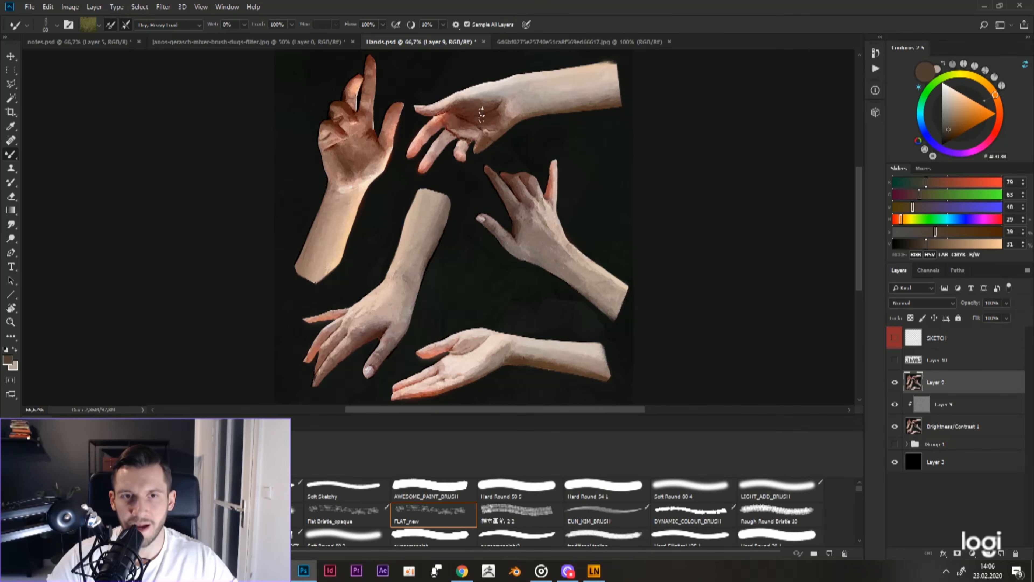
pyautogui.keyDown('ctrl'); pyautogui.click(359, 141); pyautogui.keyUp('ctrl')
pyautogui.moveTo(365, 146); pyautogui.dragTo(383, 157)
pyautogui.moveTo(395, 109); pyautogui.dragTo(394, 135)
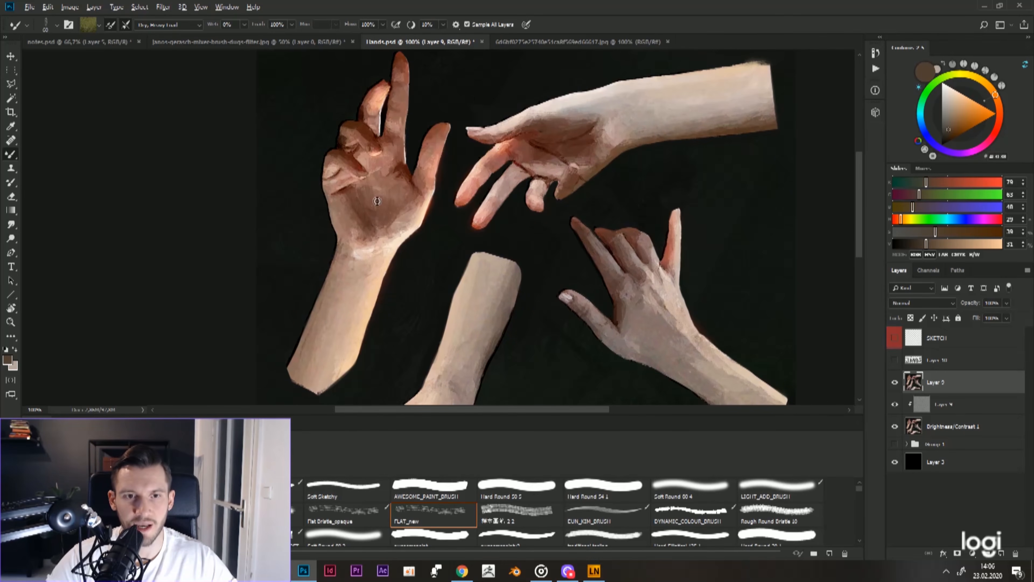
# Step: Blend the shaded palm of the upright hand using a smaller Mixer Brush loaded with its sampled skin tone
pyautogui.keyDown('alt'); pyautogui.click(370, 210); pyautogui.keyUp('alt')
pyautogui.moveTo(380, 198); pyautogui.dragTo(383, 208)
pyautogui.press('[')
pyautogui.keyDown('alt'); pyautogui.click(363, 214); pyautogui.keyUp('alt')
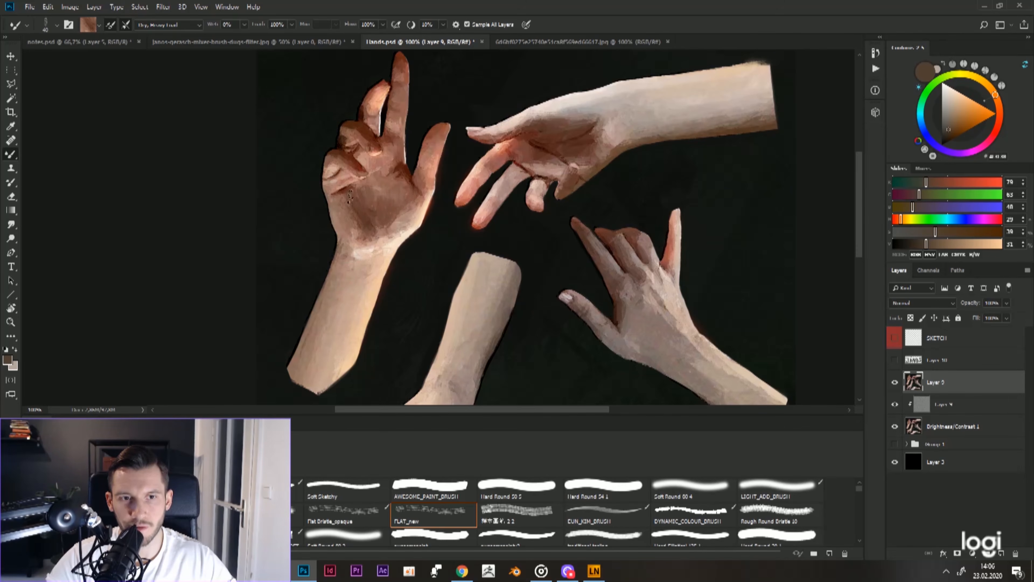
pyautogui.moveTo(379, 201); pyautogui.dragTo(383, 194)
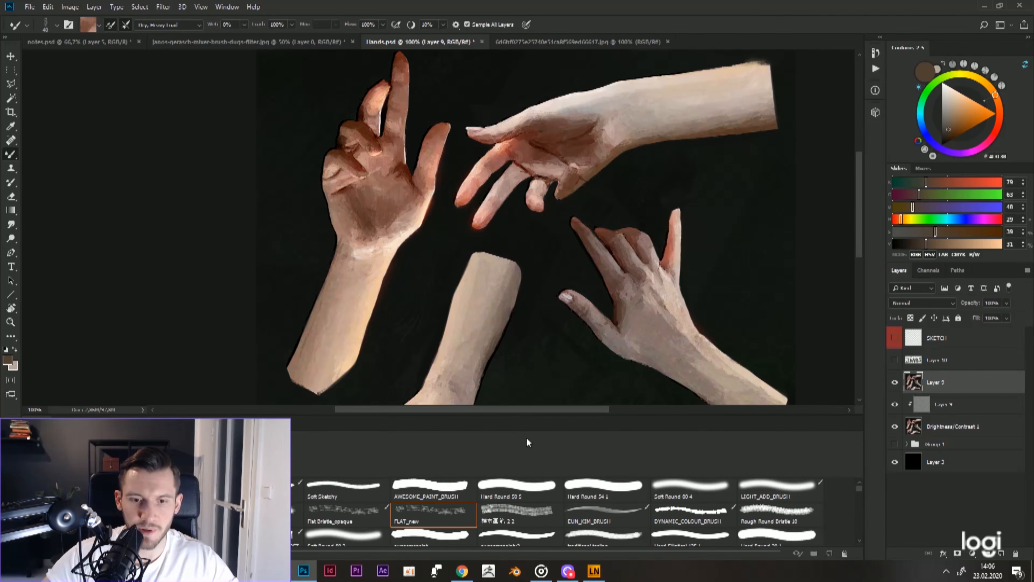
# Step: Examine the brushwork on the face, jacket and background of the bearded man's portrait at 200% zoom
pyautogui.press('r')
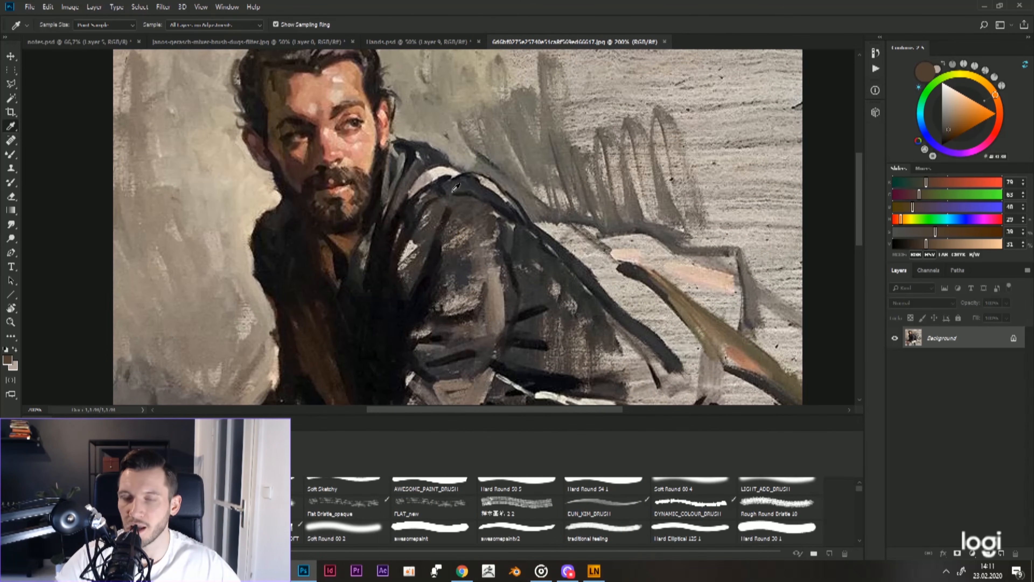
pyautogui.moveTo(454, 187); pyautogui.dragTo(463, 188)
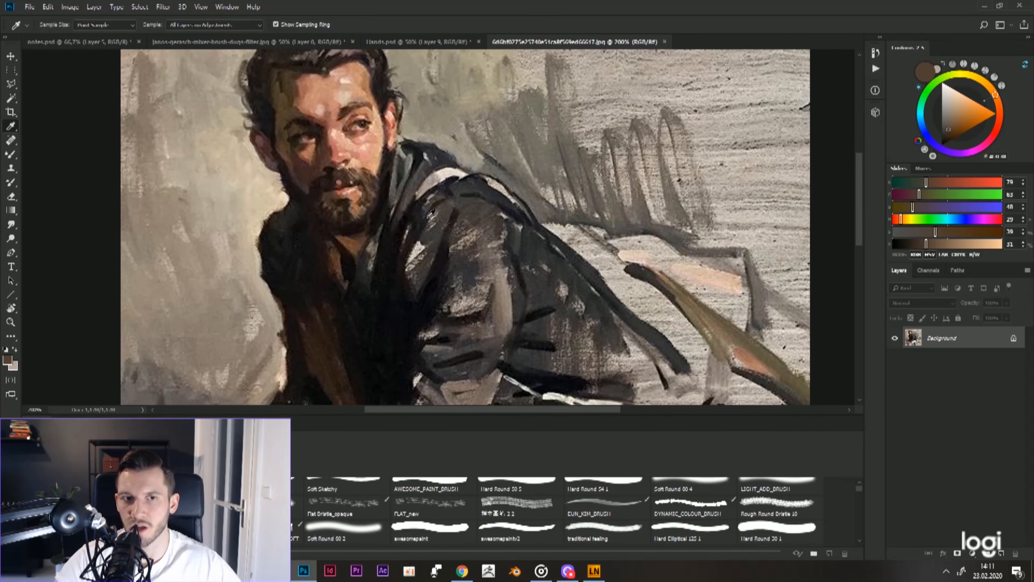
pyautogui.moveTo(428, 217); pyautogui.dragTo(434, 233)
pyautogui.moveTo(399, 108); pyautogui.dragTo(446, 130)
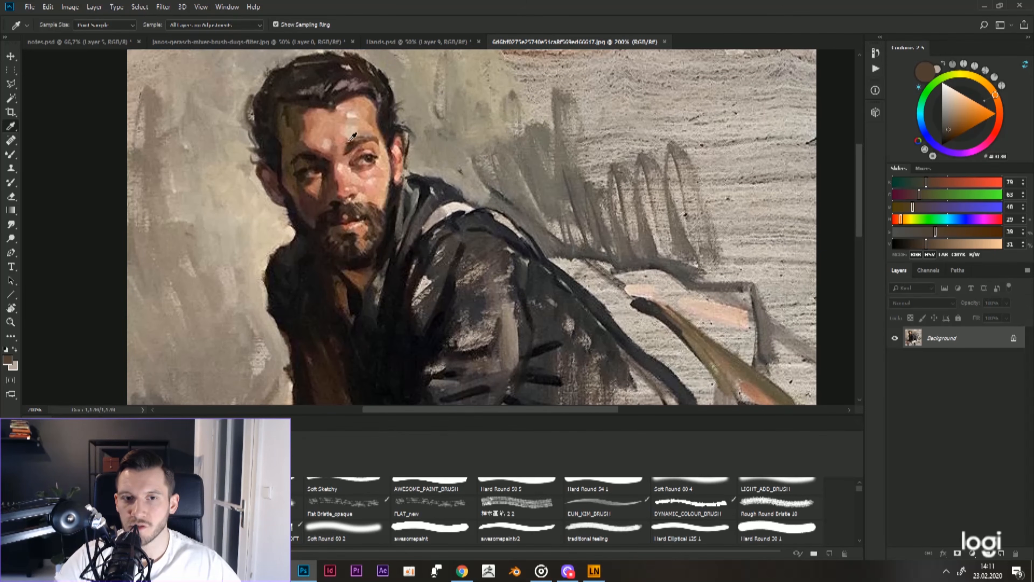
pyautogui.moveTo(514, 239); pyautogui.dragTo(481, 185)
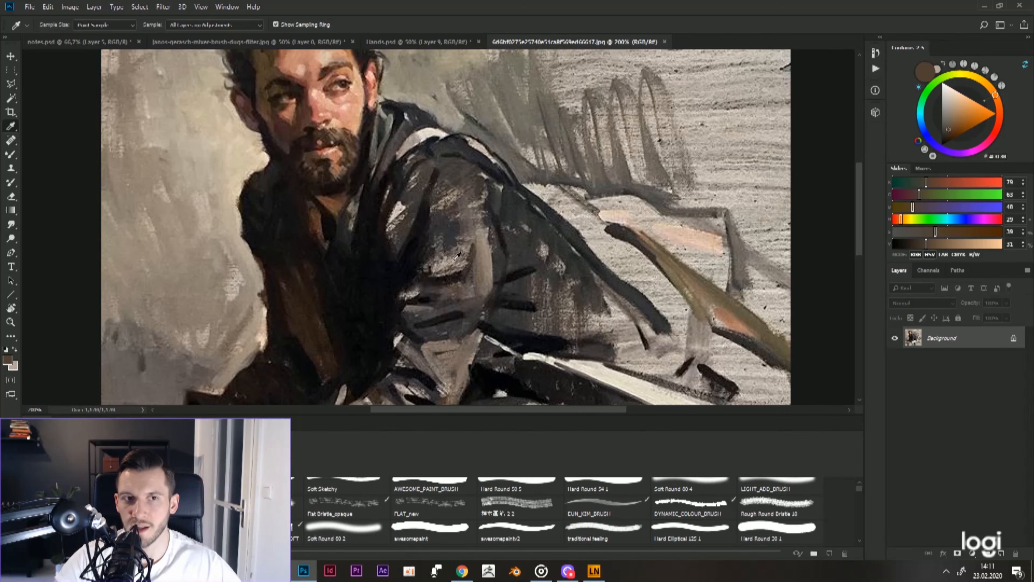
pyautogui.moveTo(441, 189); pyautogui.dragTo(450, 240)
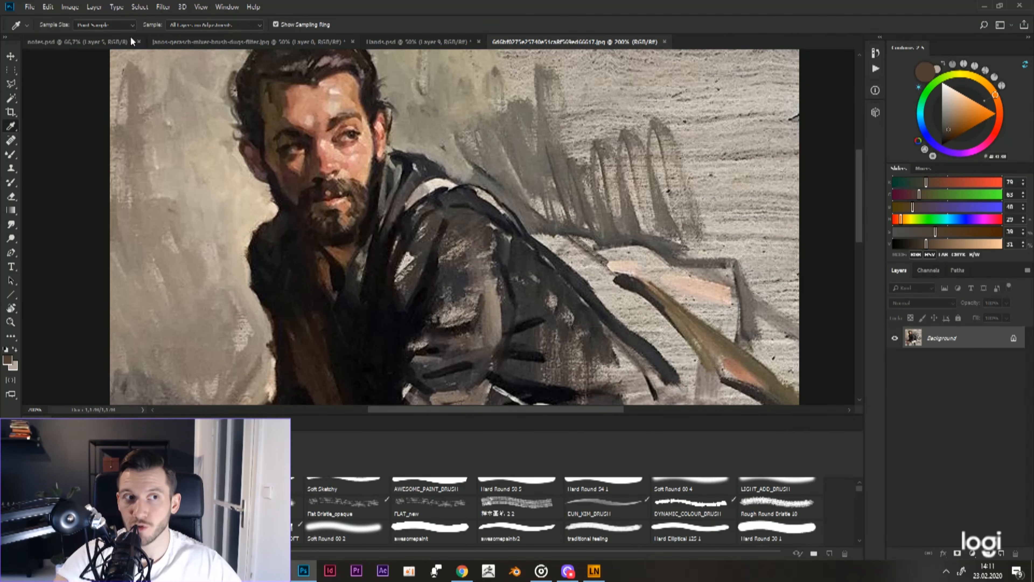
# Step: Return to the notes.psd document and bring the four blended colour strips into view
pyautogui.click(122, 41)
pyautogui.moveTo(665, 224); pyautogui.dragTo(678, 196)
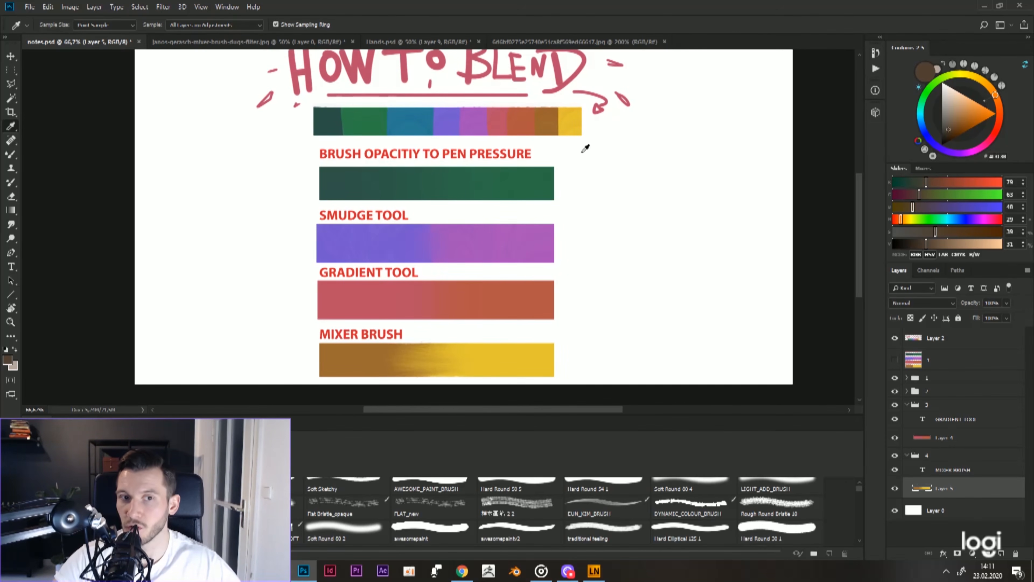